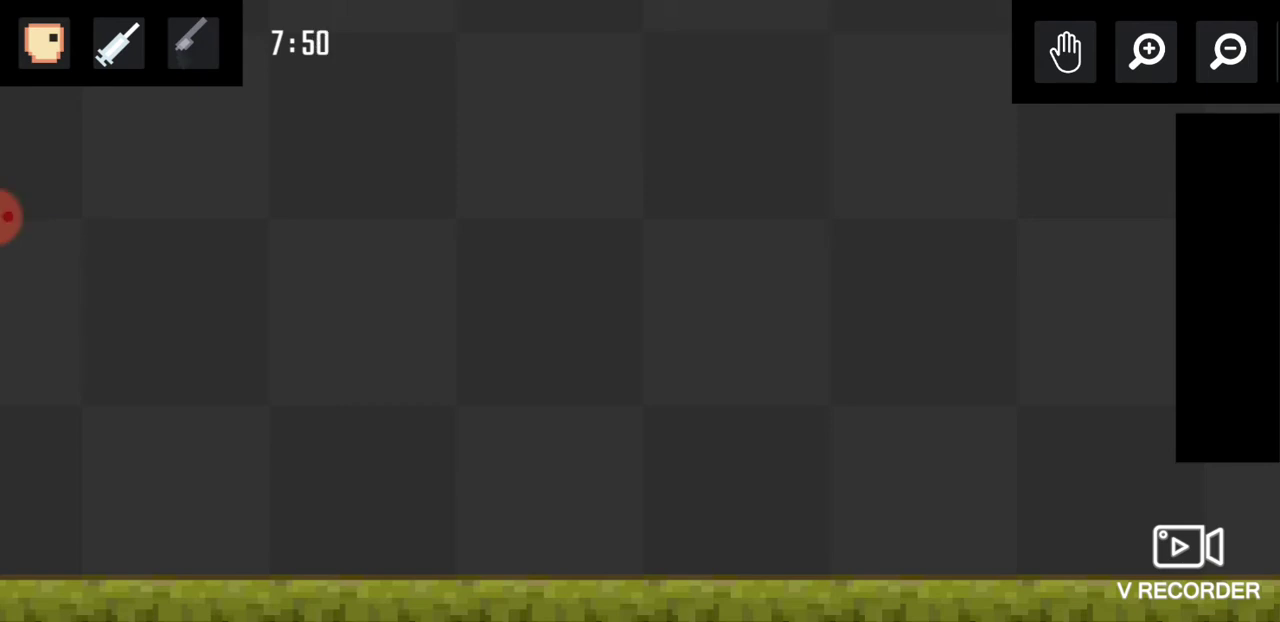
# Spawn a human ragdoll mid-canvas and inject it with a green syringe.
pyautogui.click(44, 43)
pyautogui.click(640, 310)
pyautogui.click(118, 43)
pyautogui.click(119, 130)
pyautogui.click(638, 268)
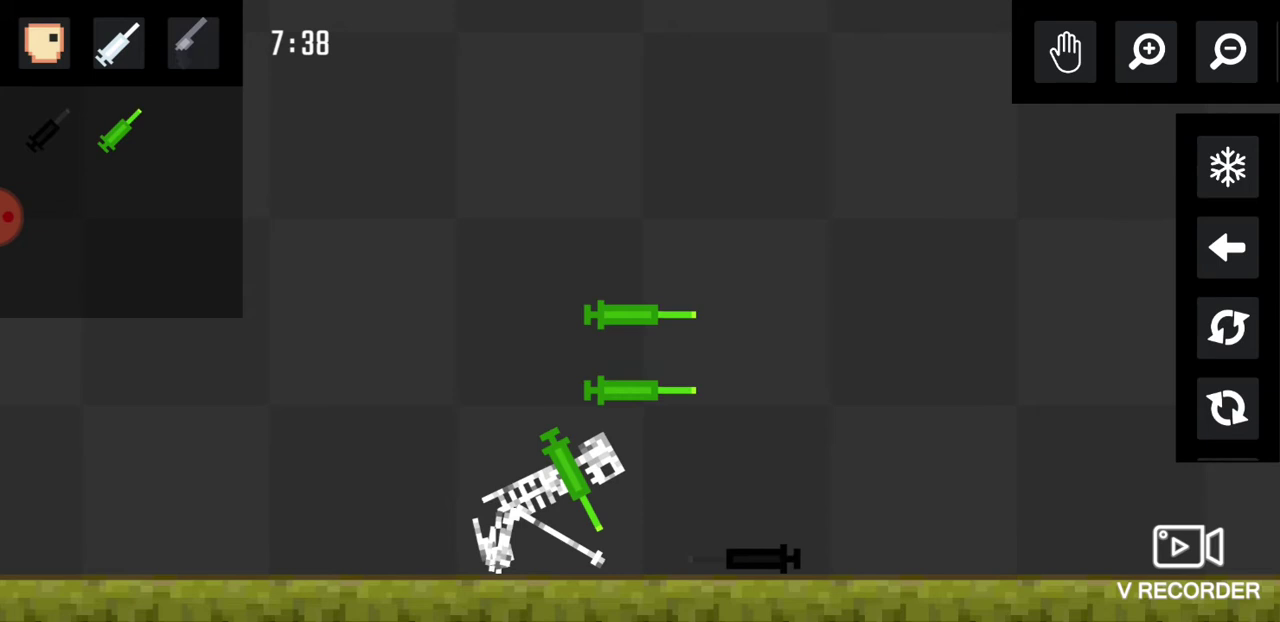
# Drop two more green syringes and four black syringes above the skeleton.
pyautogui.click(640, 315)
pyautogui.click(640, 315)
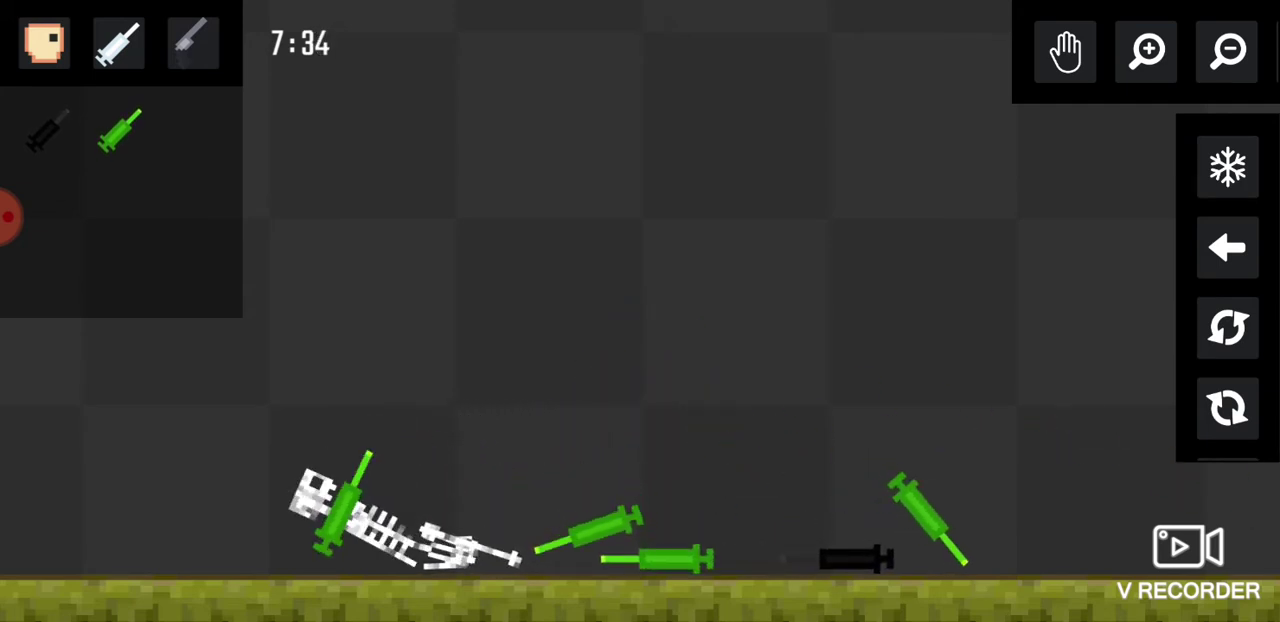
pyautogui.click(625, 311)
pyautogui.click(625, 315)
pyautogui.click(622, 290)
pyautogui.click(728, 314)
# Spawn more tan humans near the centre from the human characters panel.
pyautogui.click(44, 43)
pyautogui.click(640, 310)
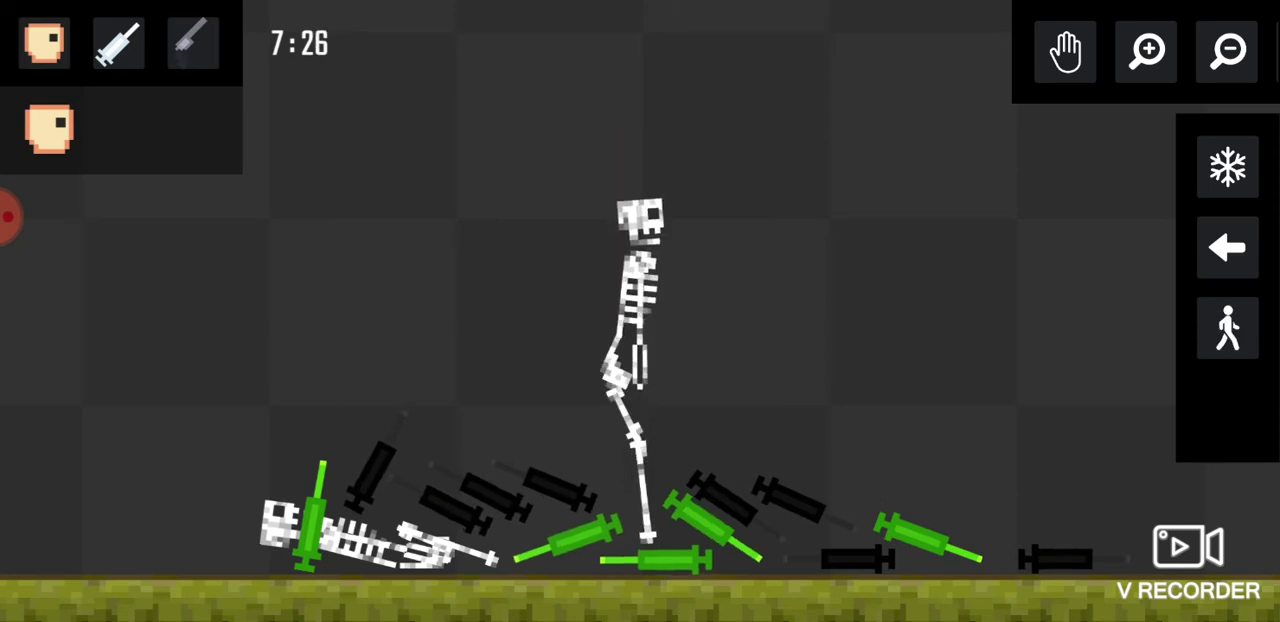
pyautogui.click(640, 300)
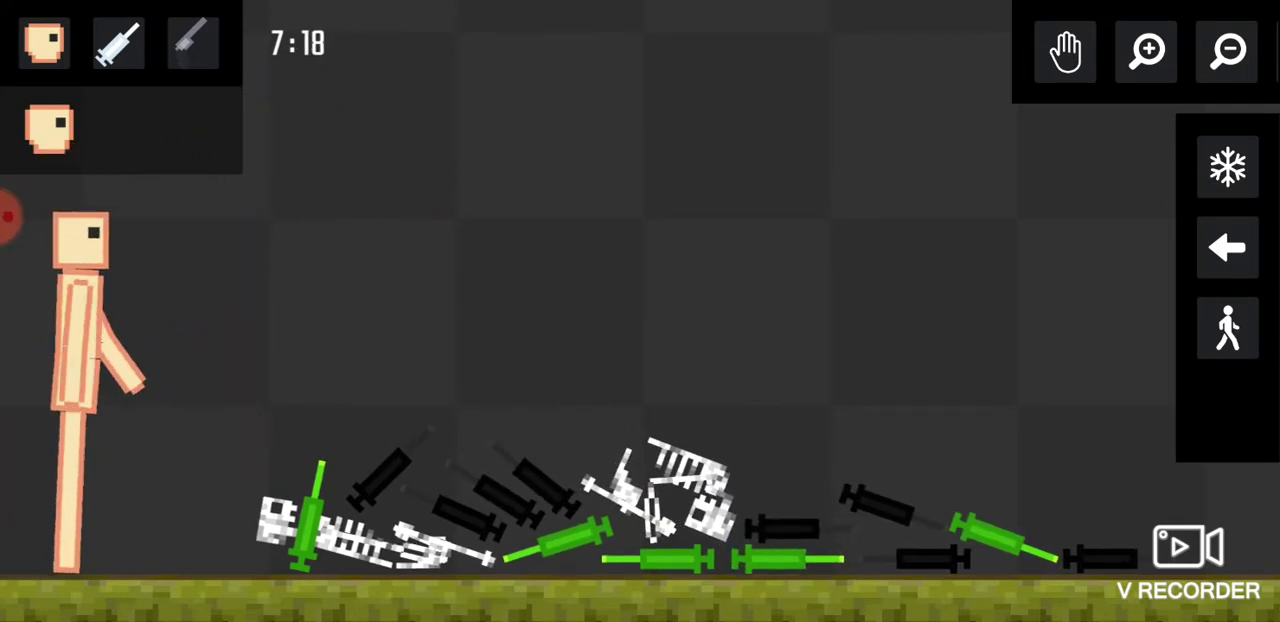
# Bring up the screen recorder's tools, then dismiss them.
pyautogui.click(29, 214)
pyautogui.click(100, 251)
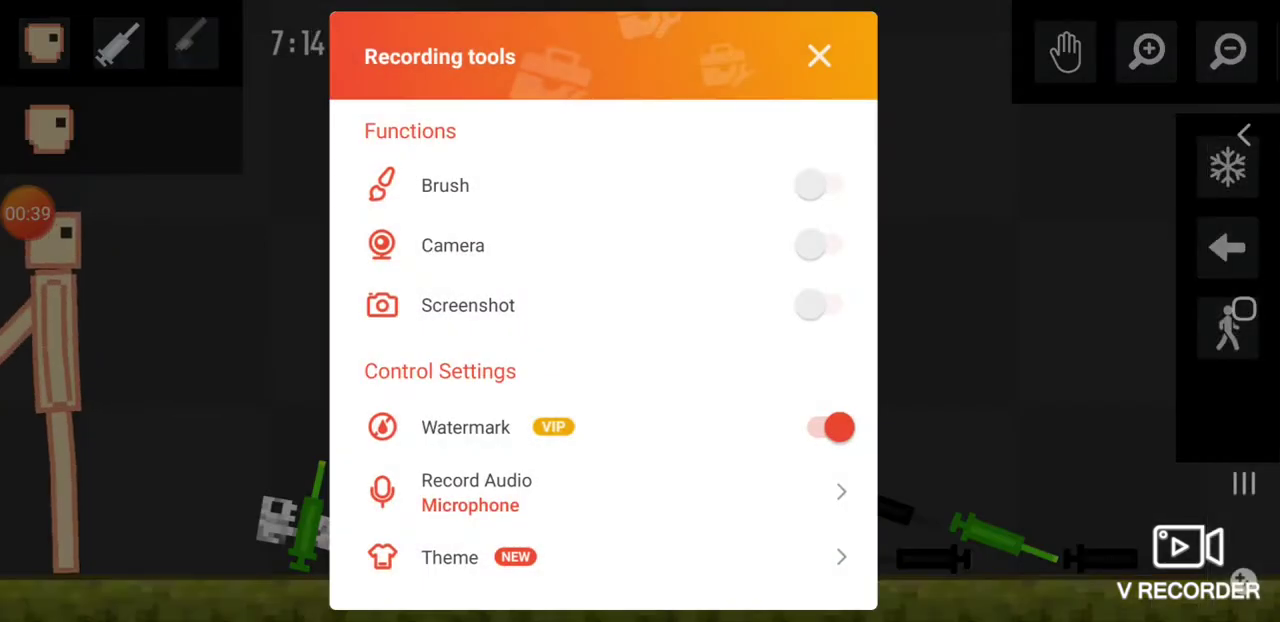
pyautogui.click(819, 56)
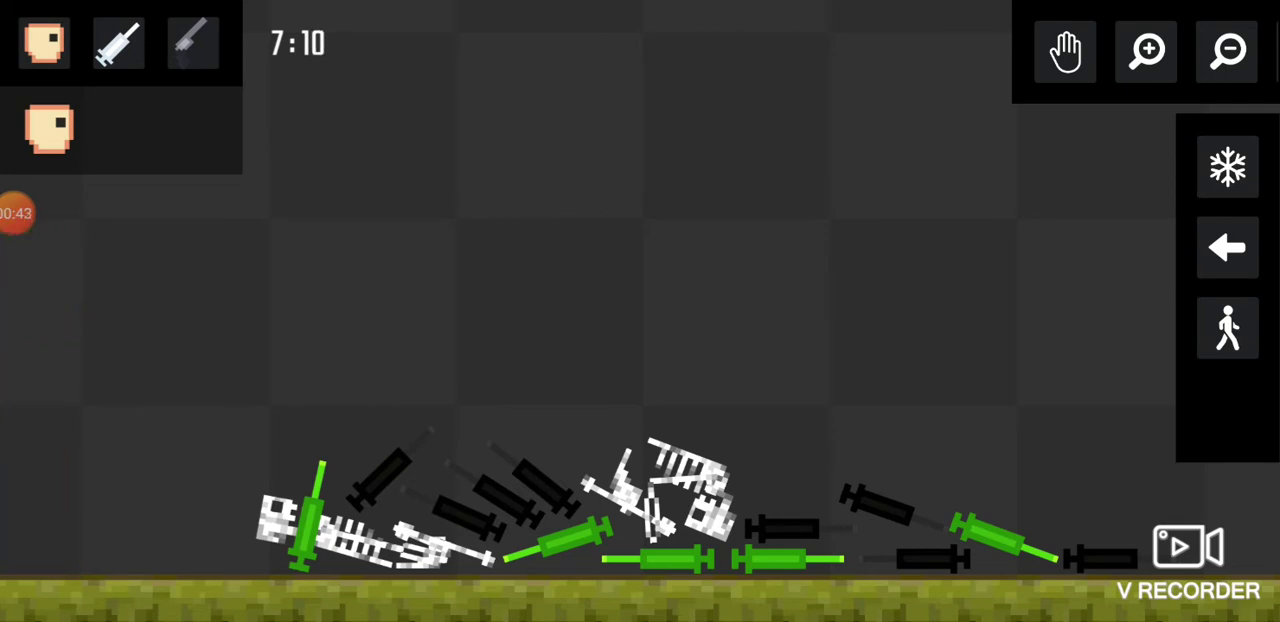
pyautogui.scroll(-1, 640, 400)
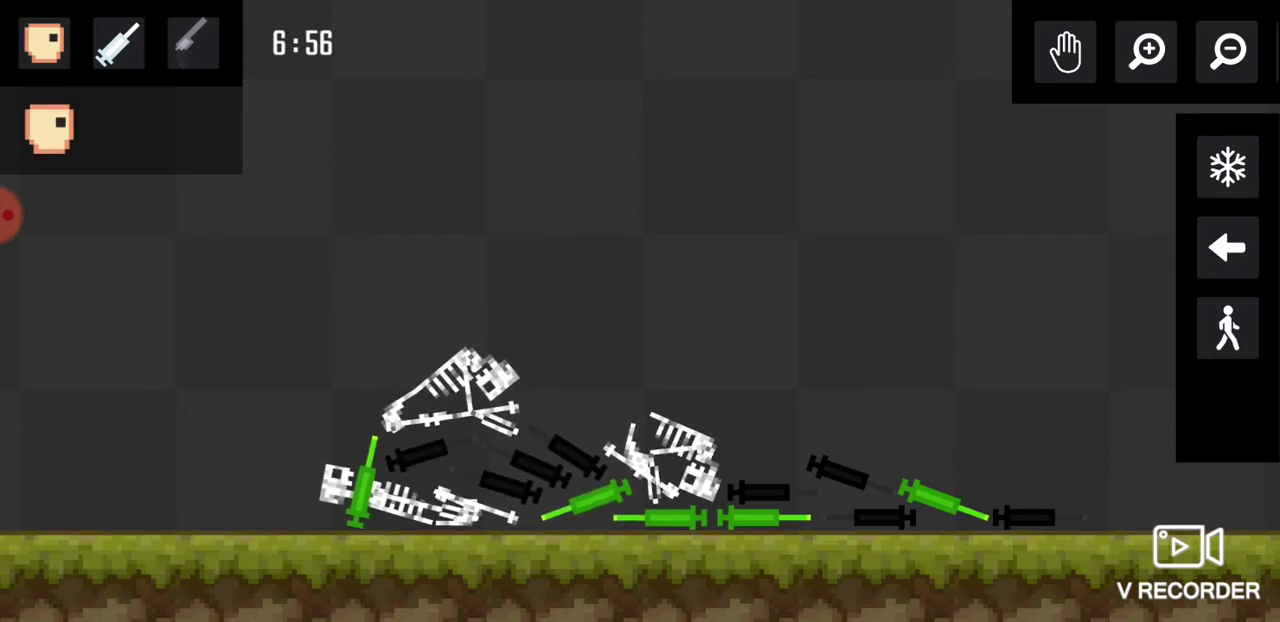
# Spawn a tan human, fling it left, then lay it over the skeleton pile.
pyautogui.click(620, 200)
pyautogui.moveTo(610, 190); pyautogui.dragTo(335, 235)
pyautogui.moveTo(60, 480)
pyautogui.mouseDown()
pyautogui.moveTo(230, 230)
pyautogui.moveTo(260, 220)
pyautogui.moveTo(460, 280)
pyautogui.moveTo(590, 260)
pyautogui.moveTo(660, 340)
pyautogui.mouseUp()
pyautogui.moveTo(670, 420)
pyautogui.mouseDown()
pyautogui.moveTo(690, 290)
pyautogui.moveTo(640, 200)
pyautogui.moveTo(590, 220)
pyautogui.moveTo(470, 320)
pyautogui.mouseUp()
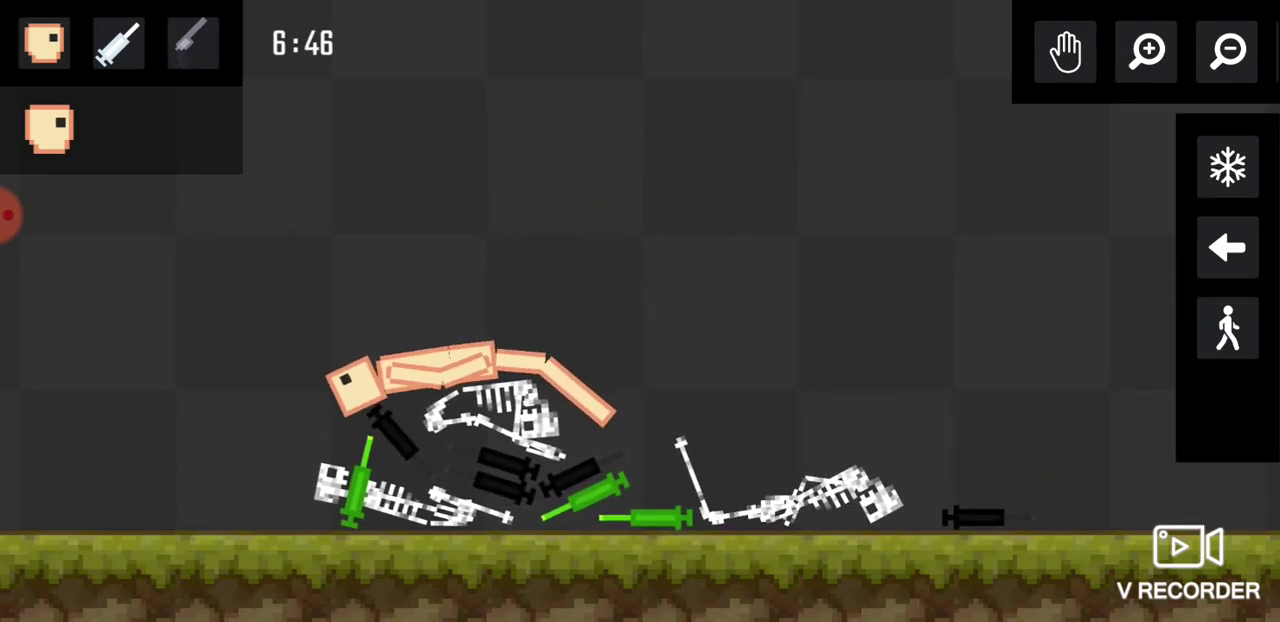
pyautogui.click(118, 43)
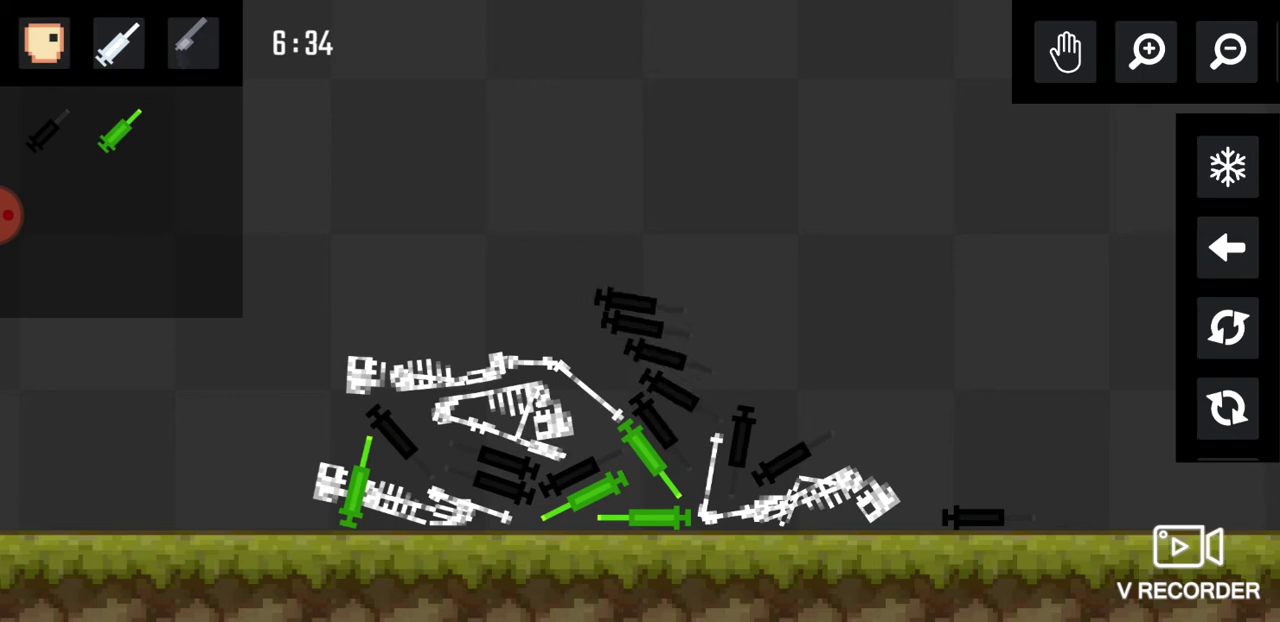
# Choose the grey gun and pull four skeletons upright above the pile.
pyautogui.click(193, 43)
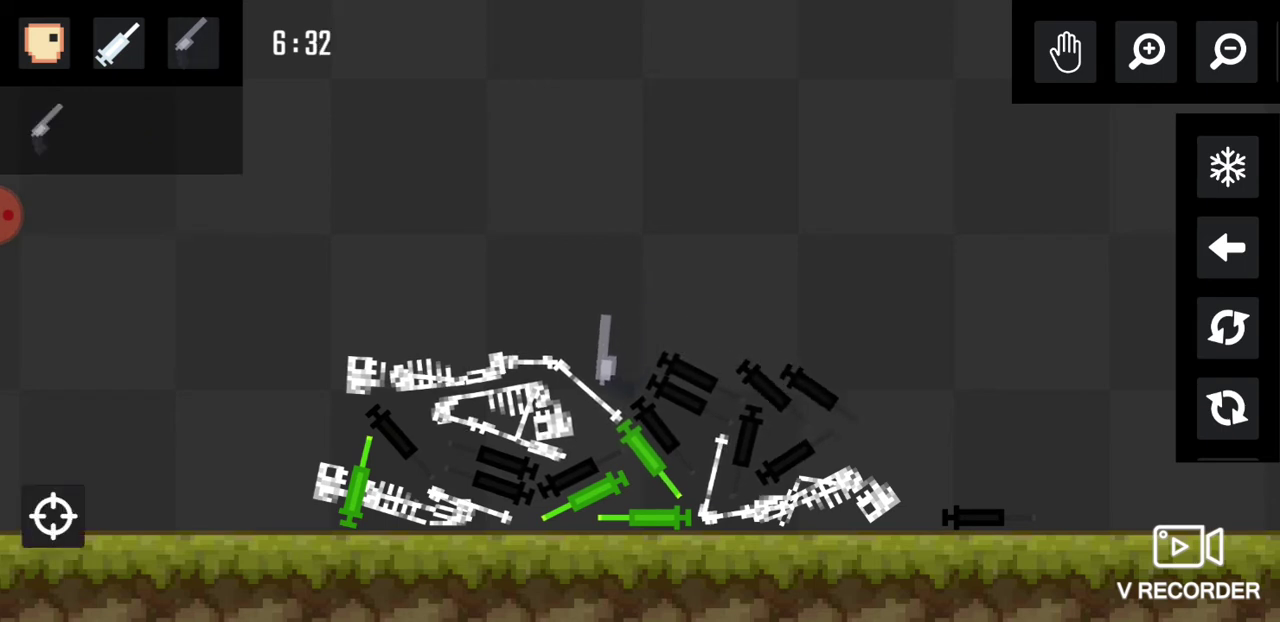
pyautogui.moveTo(610, 400); pyautogui.dragTo(634, 180)
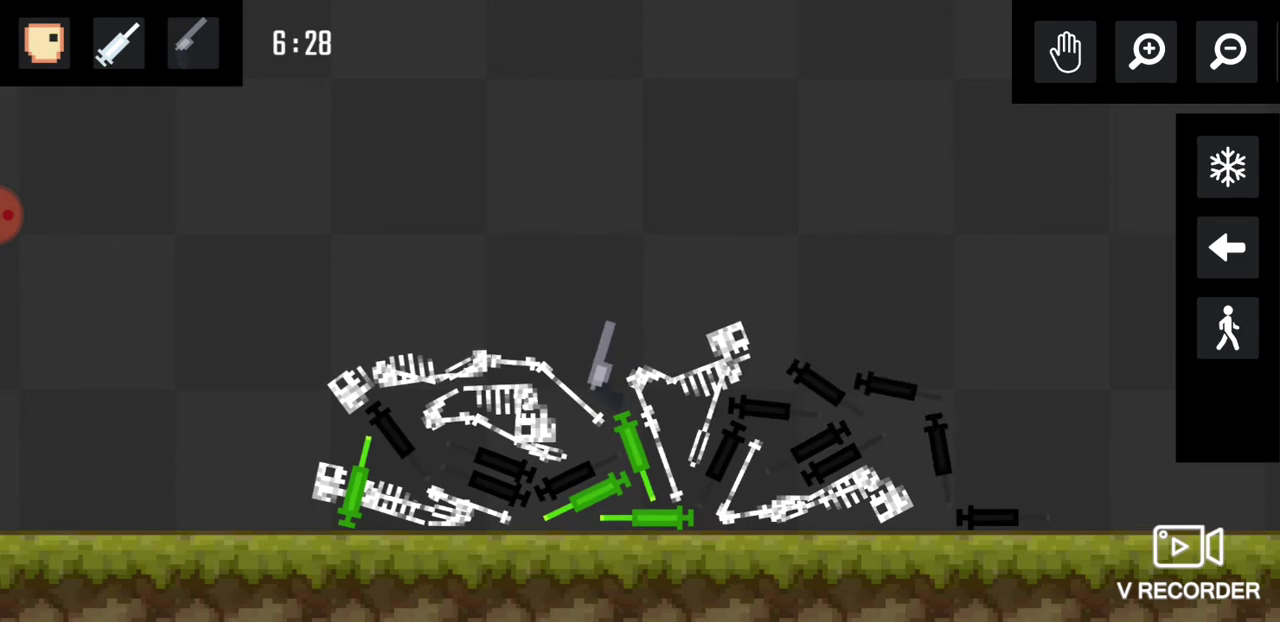
pyautogui.moveTo(615, 400); pyautogui.dragTo(634, 190)
pyautogui.moveTo(630, 400); pyautogui.dragTo(640, 180)
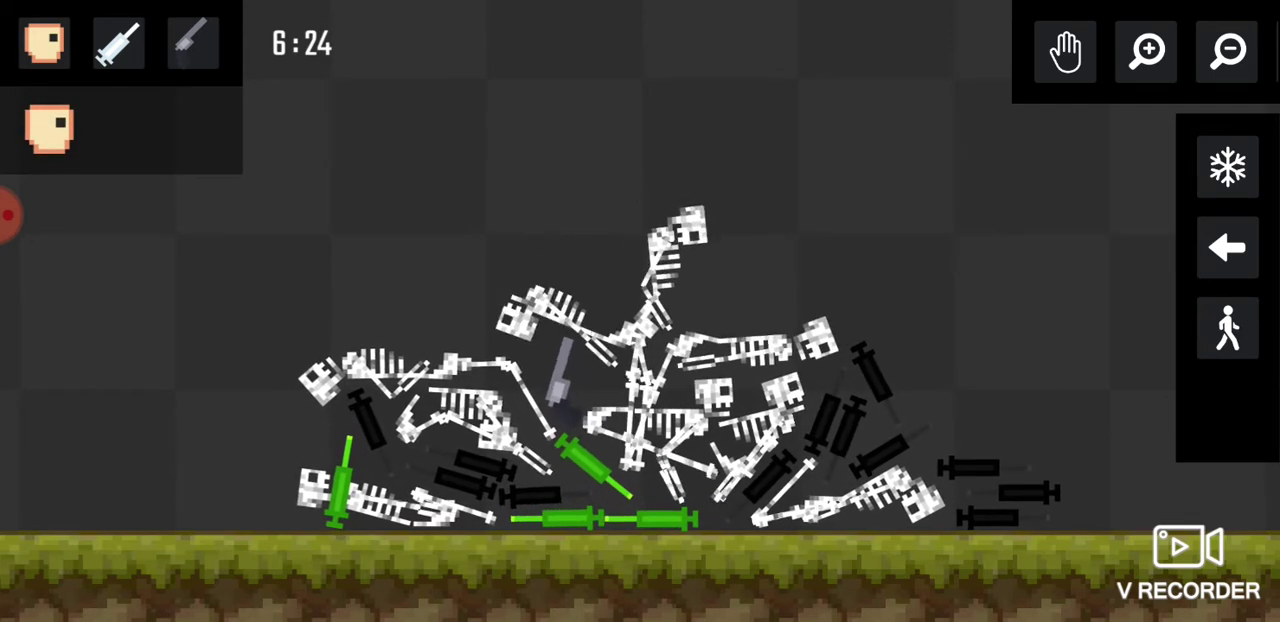
pyautogui.moveTo(650, 380); pyautogui.dragTo(660, 190)
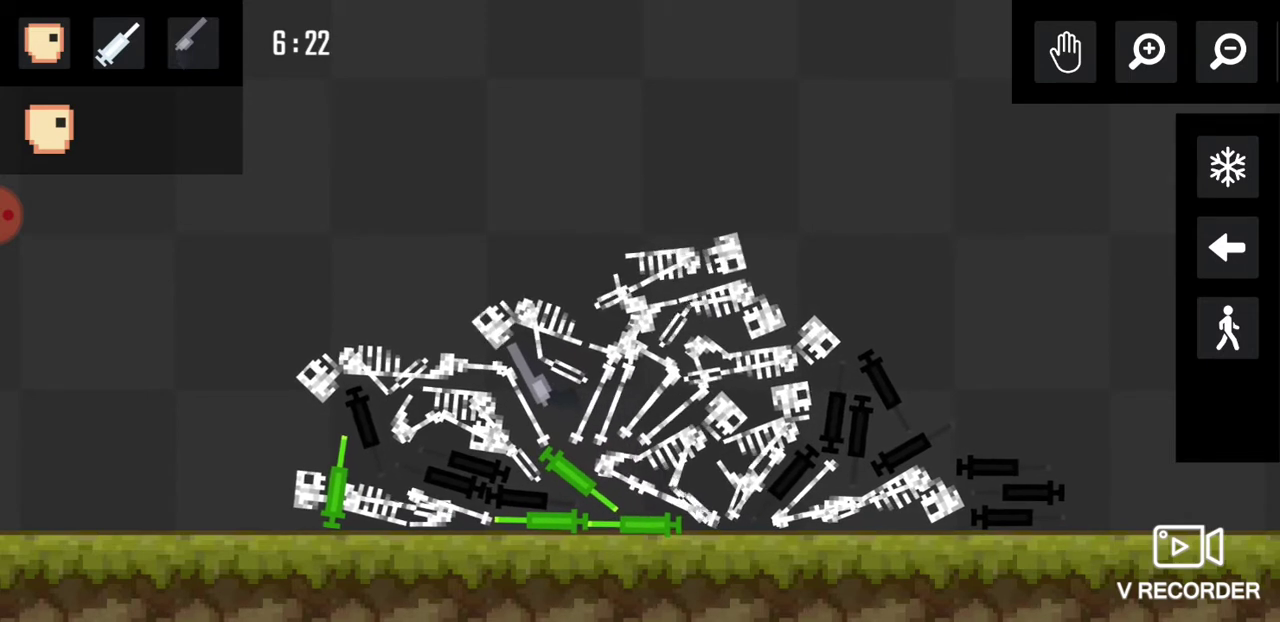
# Spawn a human inside the pile and drag it across to the right.
pyautogui.click(630, 300)
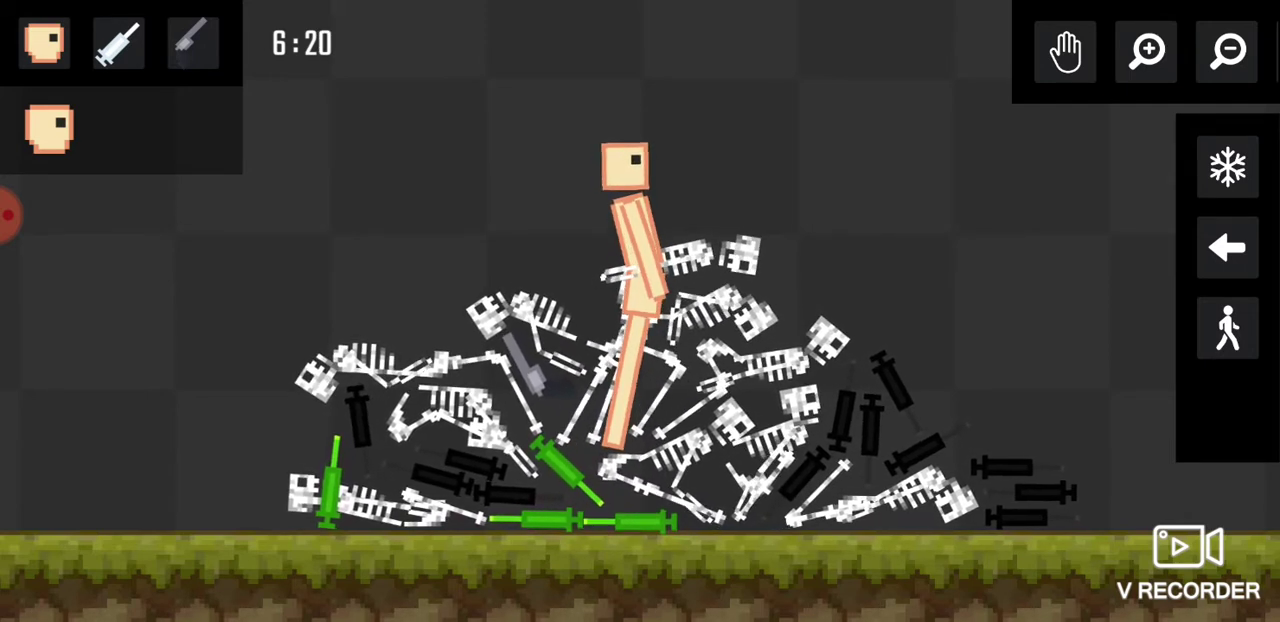
pyautogui.moveTo(640, 260)
pyautogui.mouseDown()
pyautogui.moveTo(660, 120)
pyautogui.moveTo(60, 250)
pyautogui.mouseUp()
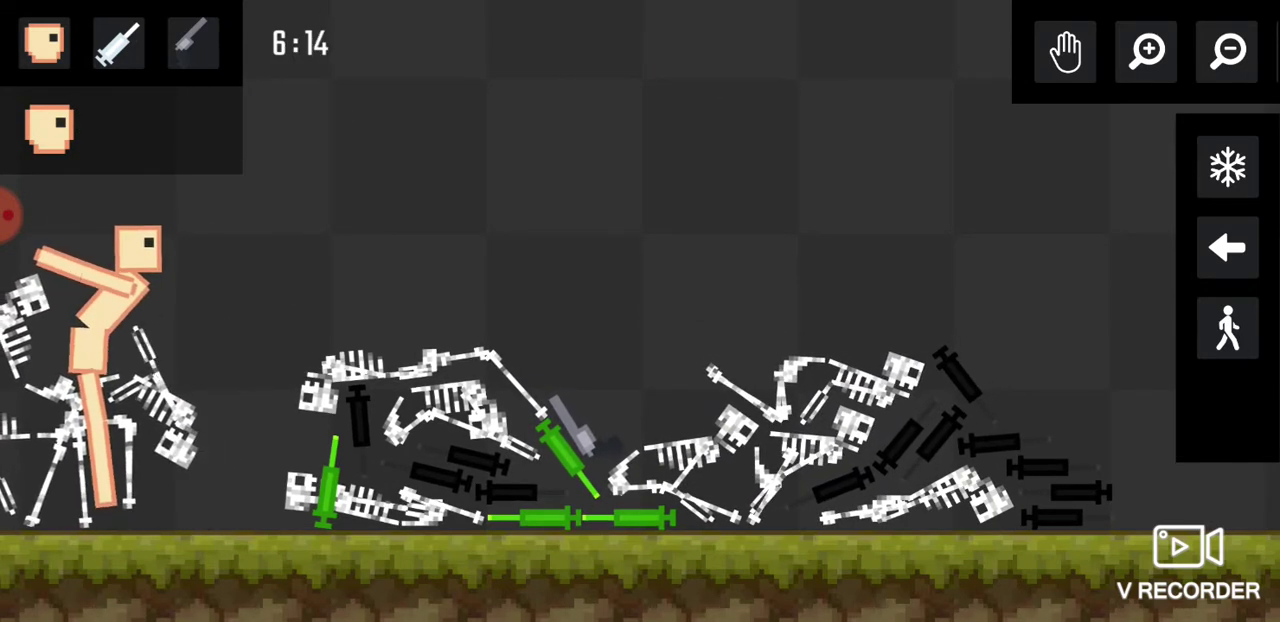
pyautogui.moveTo(170, 290); pyautogui.dragTo(355, 60)
pyautogui.moveTo(355, 100); pyautogui.dragTo(850, 290)
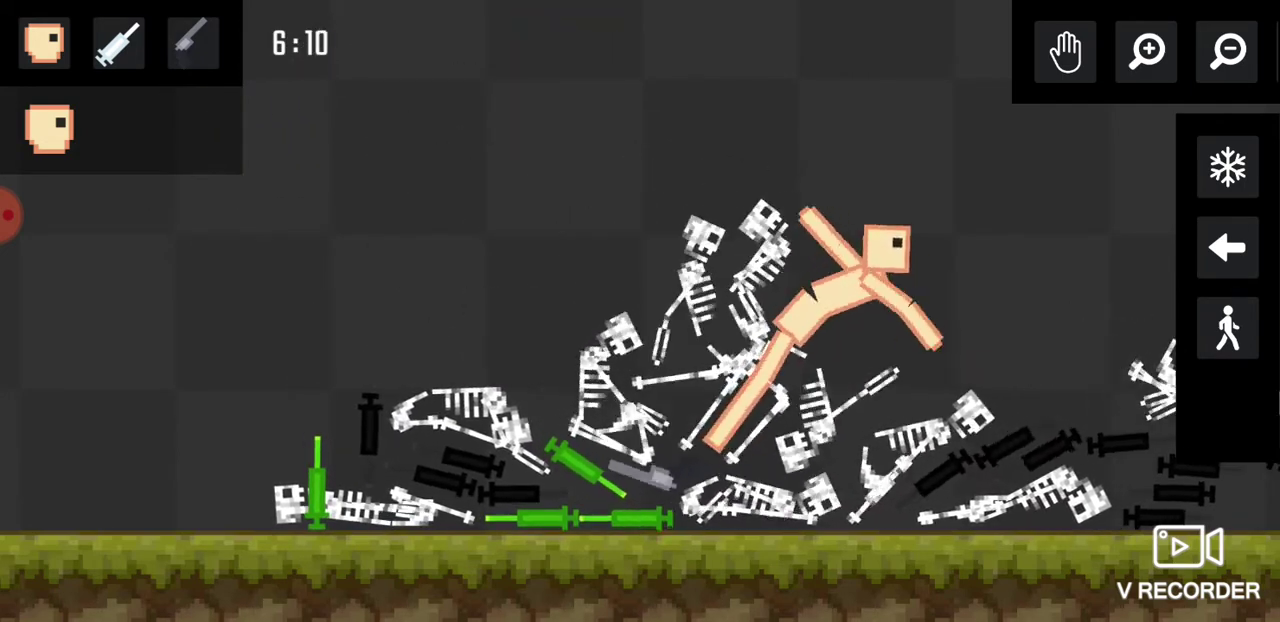
pyautogui.moveTo(850, 290)
pyautogui.mouseDown()
pyautogui.moveTo(960, 40)
pyautogui.moveTo(757, 143)
pyautogui.moveTo(914, 186)
pyautogui.moveTo(843, 114)
pyautogui.moveTo(826, 150)
pyautogui.moveTo(786, 171)
pyautogui.moveTo(794, 200)
pyautogui.moveTo(1014, 230)
pyautogui.mouseUp()
pyautogui.scroll(1, 640, 400)
pyautogui.scroll(-1, 640, 311)
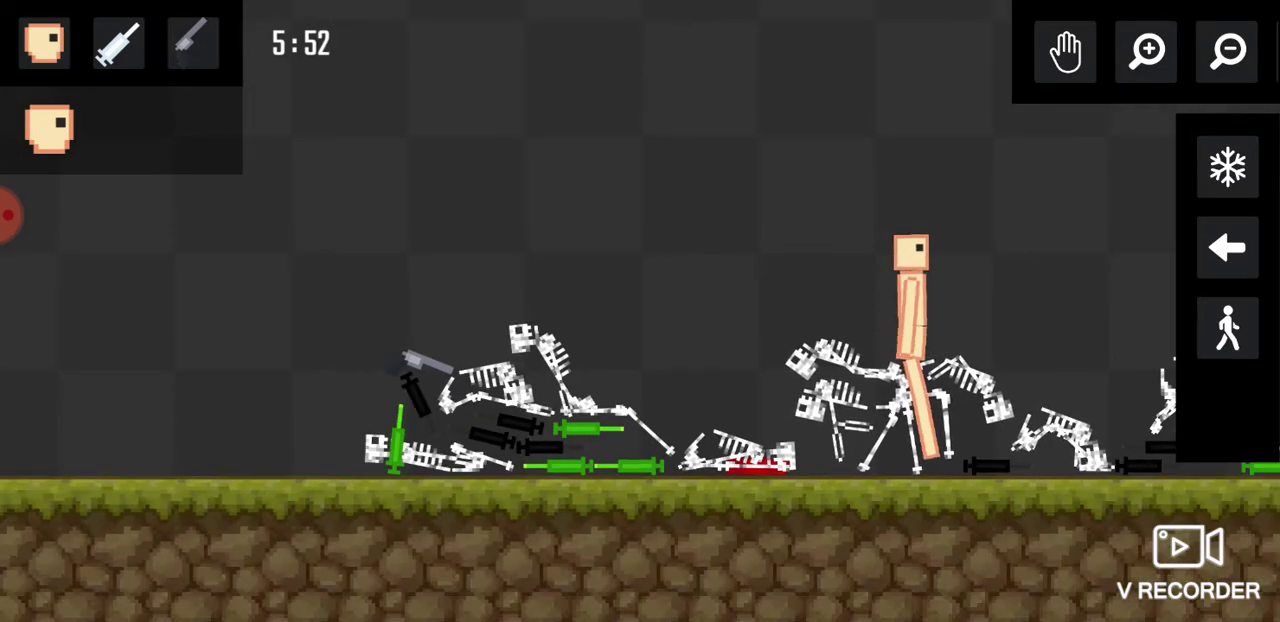
# Drag the tan human rightward, flinging it and nearby skeletons off-screen.
pyautogui.moveTo(911, 300); pyautogui.dragTo(926, 300)
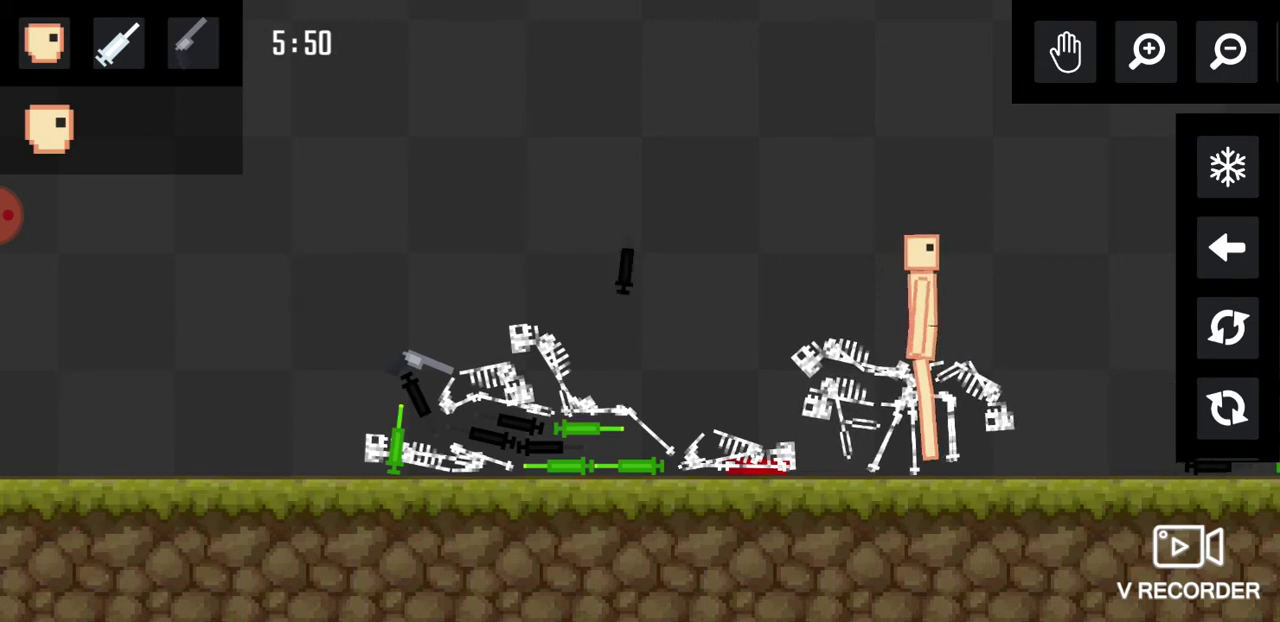
pyautogui.moveTo(926, 300); pyautogui.dragTo(990, 300)
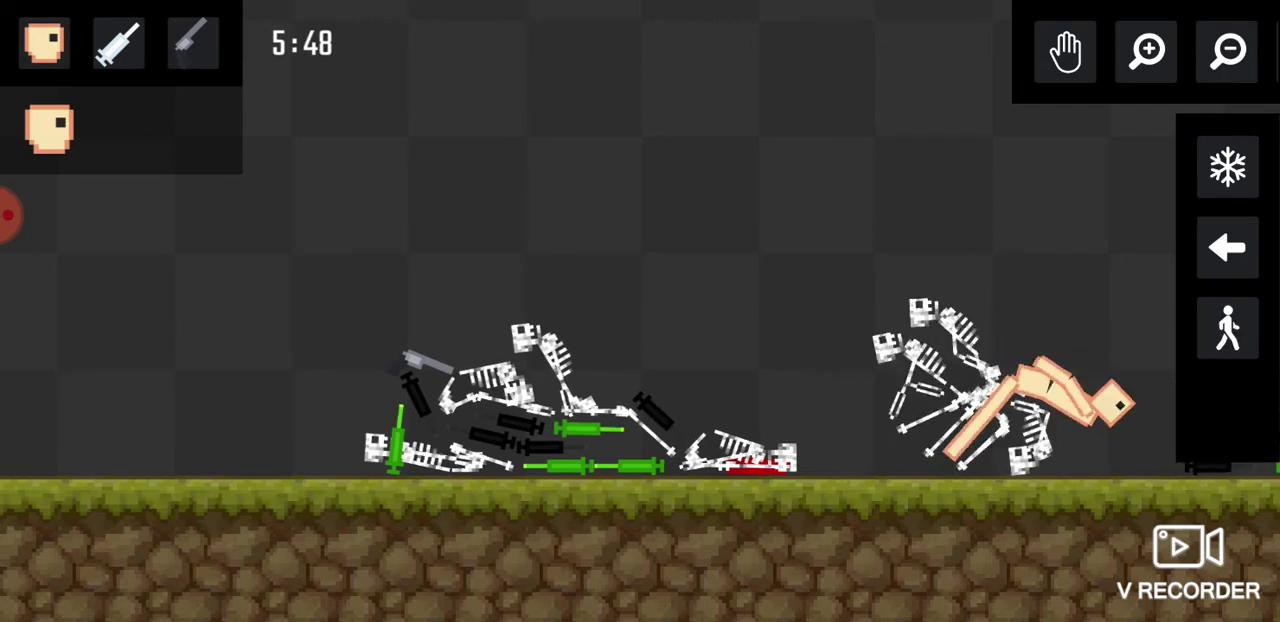
pyautogui.scroll(-2, 640, 311)
pyautogui.scroll(-1, 640, 311)
pyautogui.scroll(-1, 640, 311)
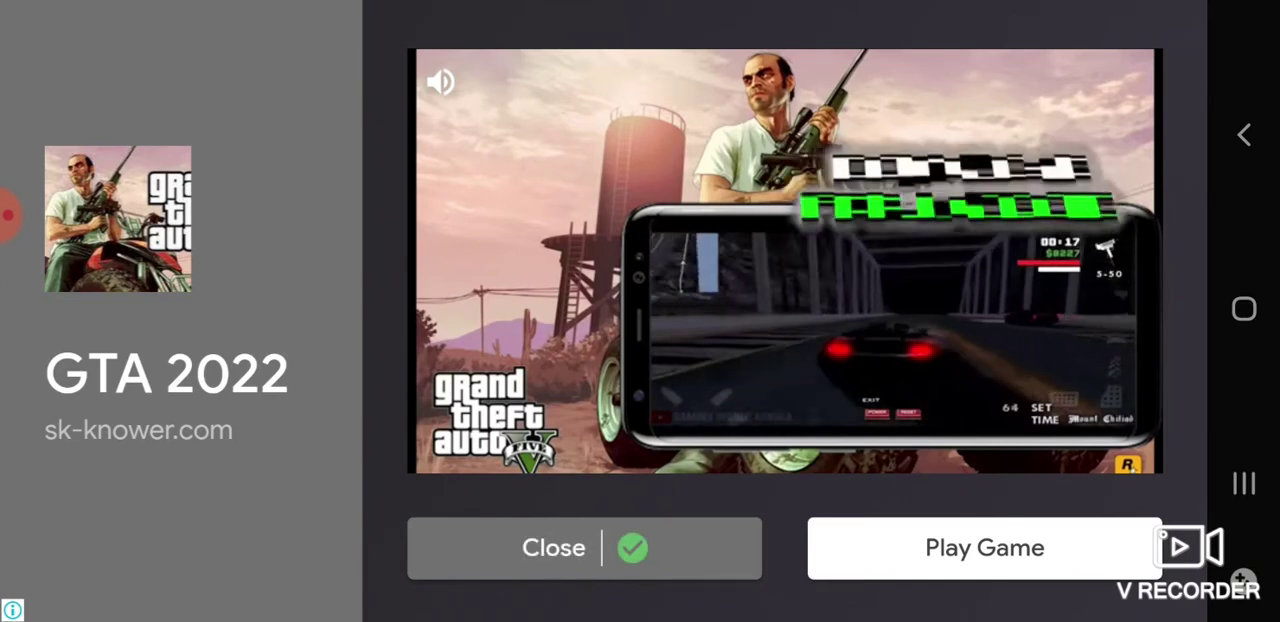
# Close the GTA 2022 advertisement to get back to the sandbox.
pyautogui.click(553, 548)
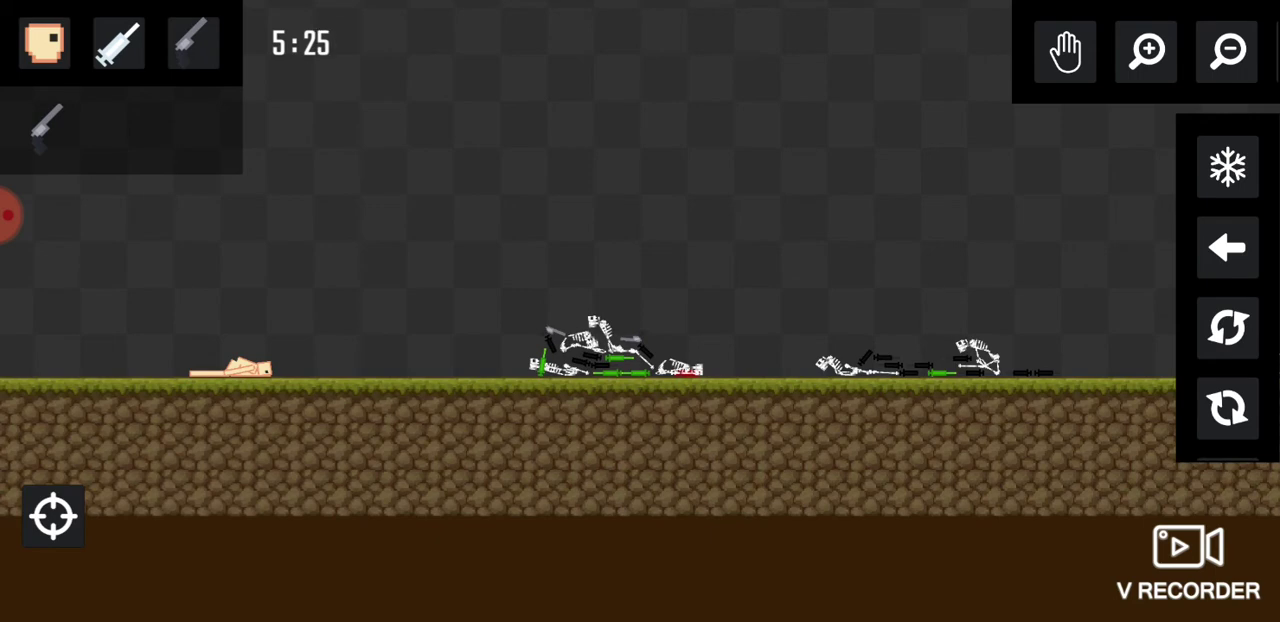
pyautogui.scroll(3, 640, 320)
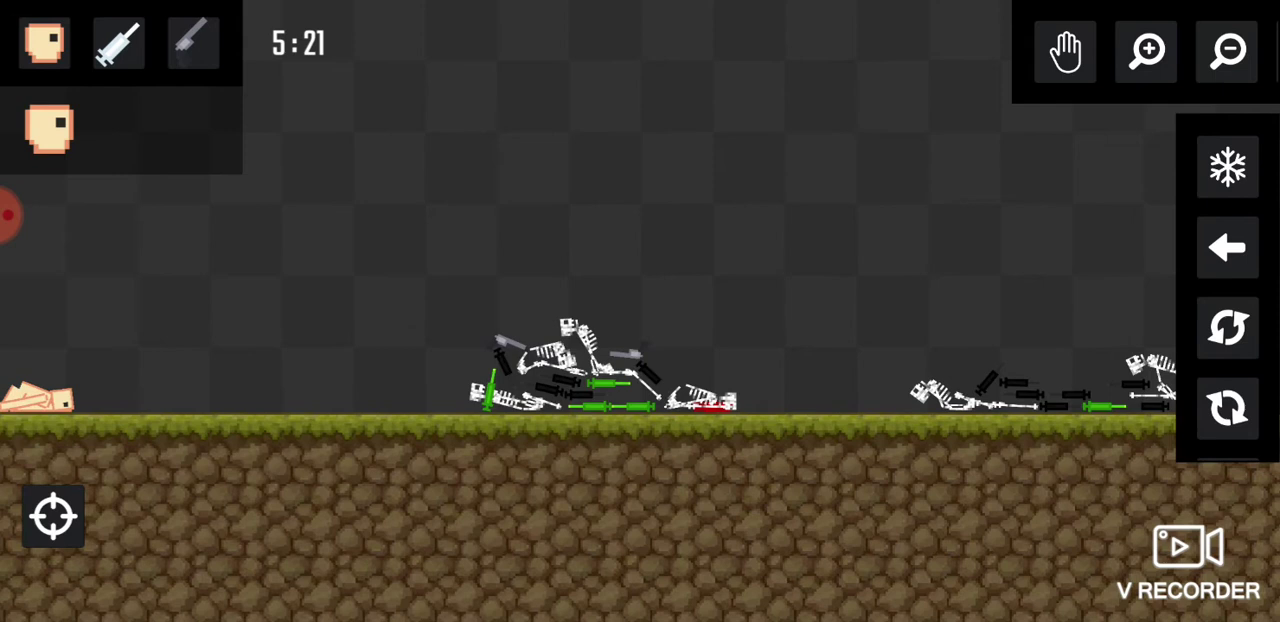
# Spawn human ragdolls on the central pile and drop two grey knives beside them.
pyautogui.click(638, 310)
pyautogui.click(636, 300)
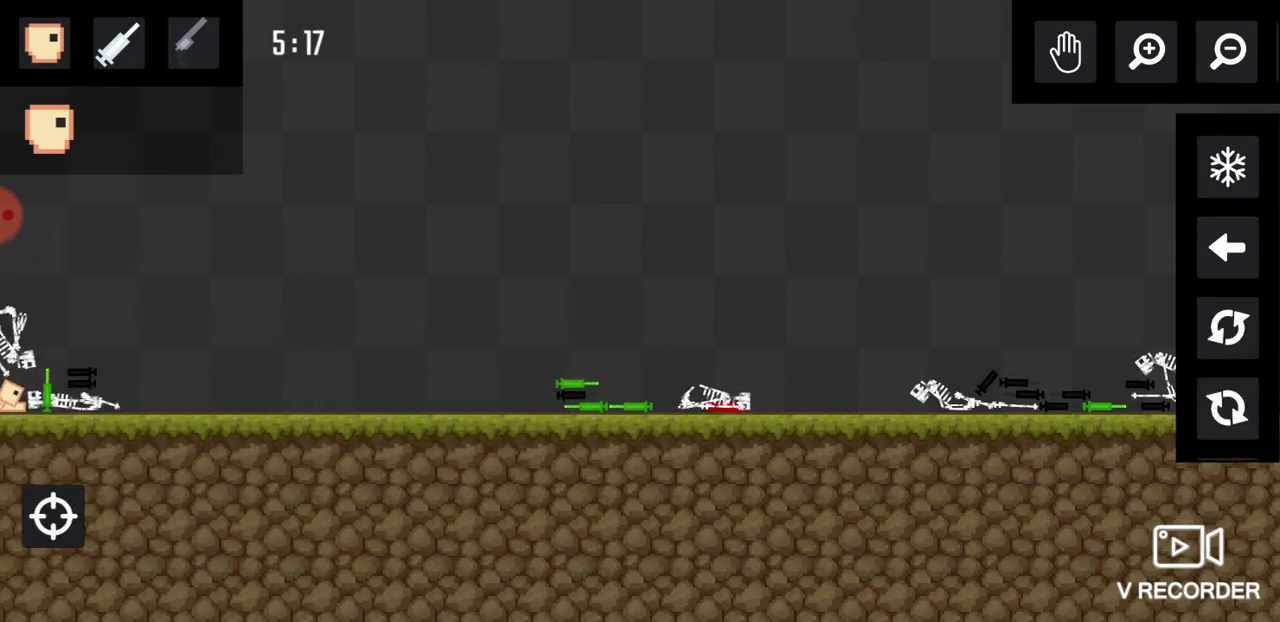
pyautogui.click(639, 320)
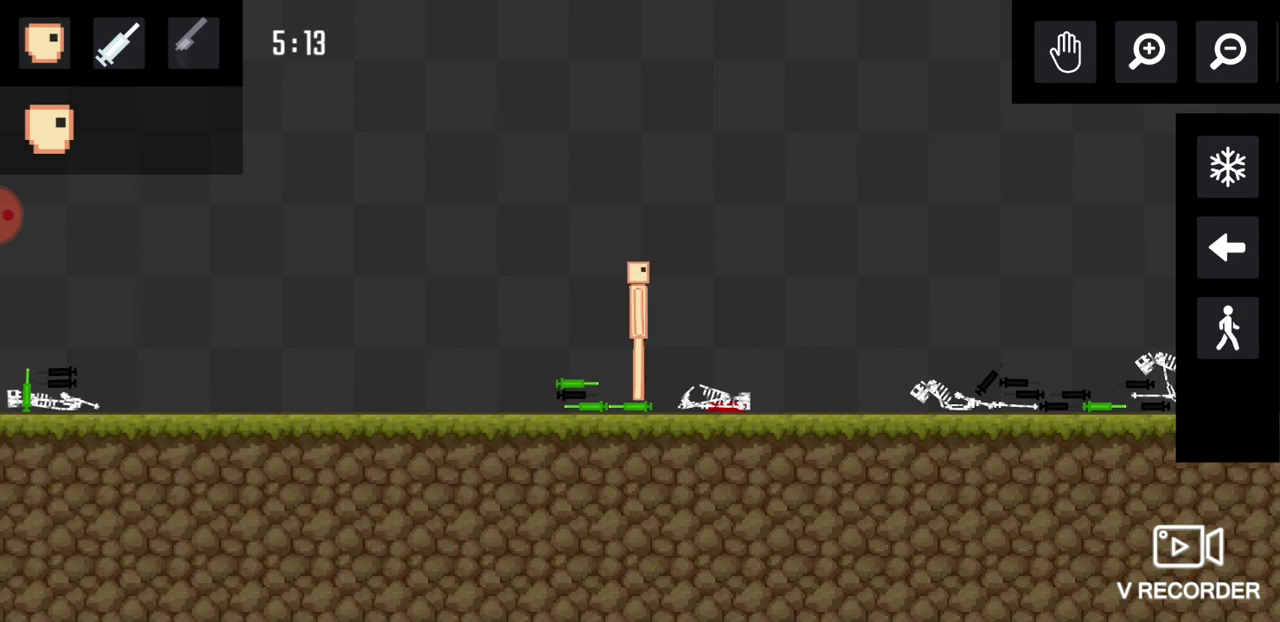
pyautogui.click(630, 315)
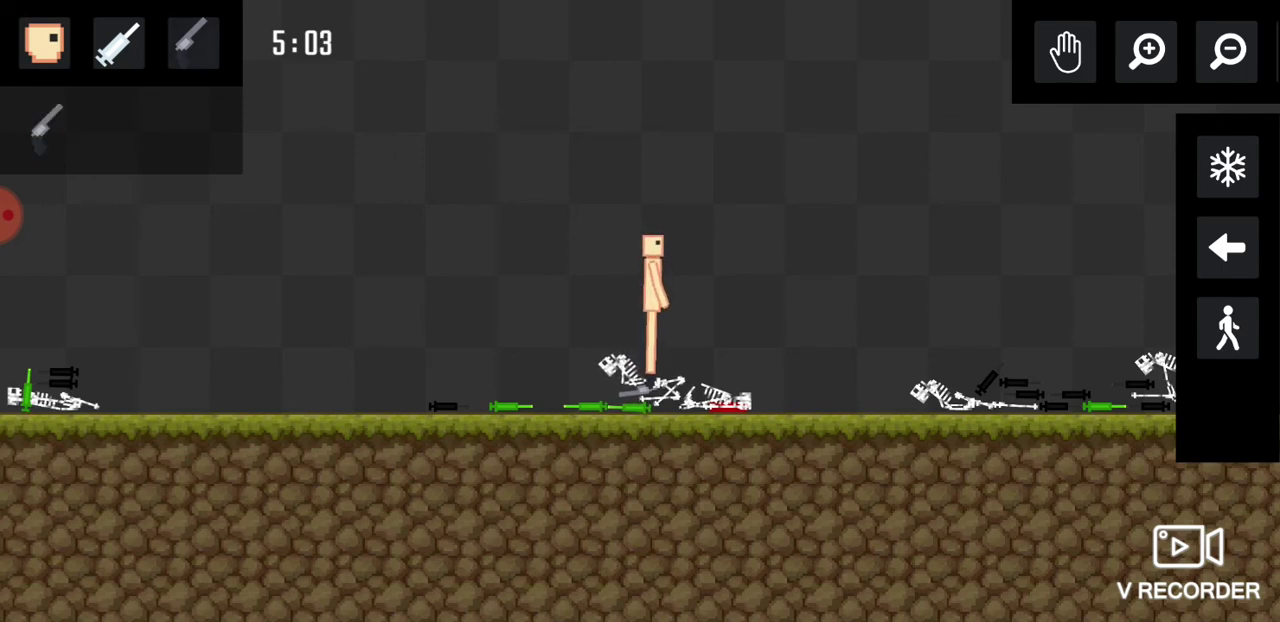
pyautogui.click(632, 312)
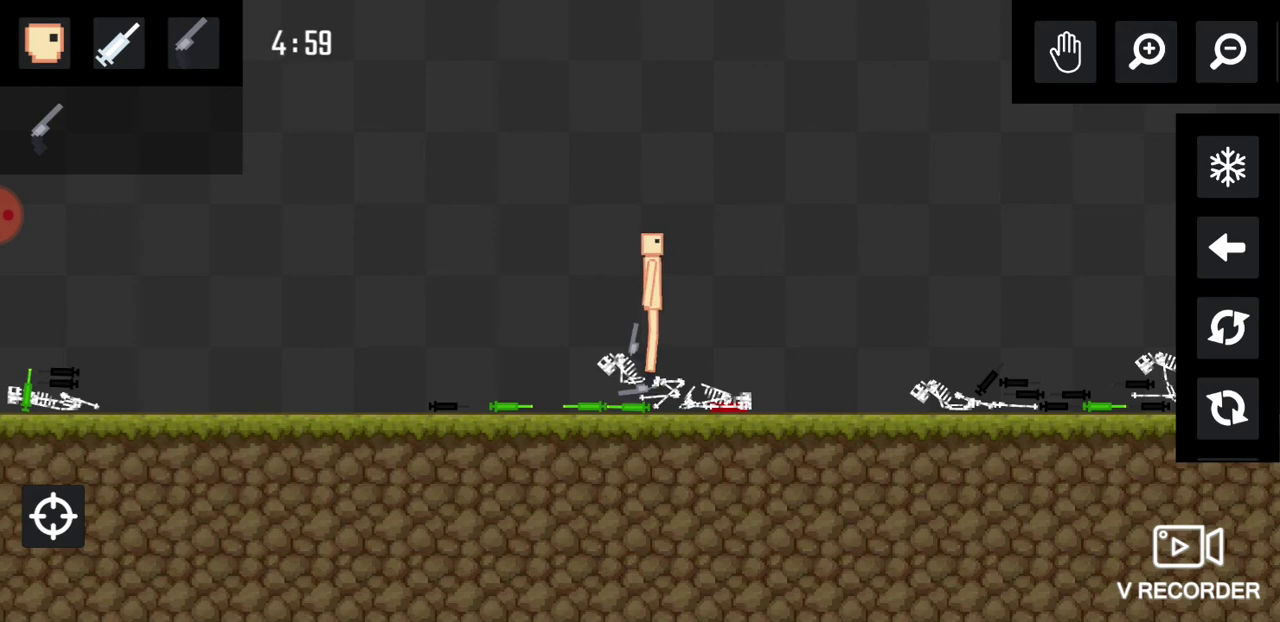
pyautogui.scroll(3, 640, 311)
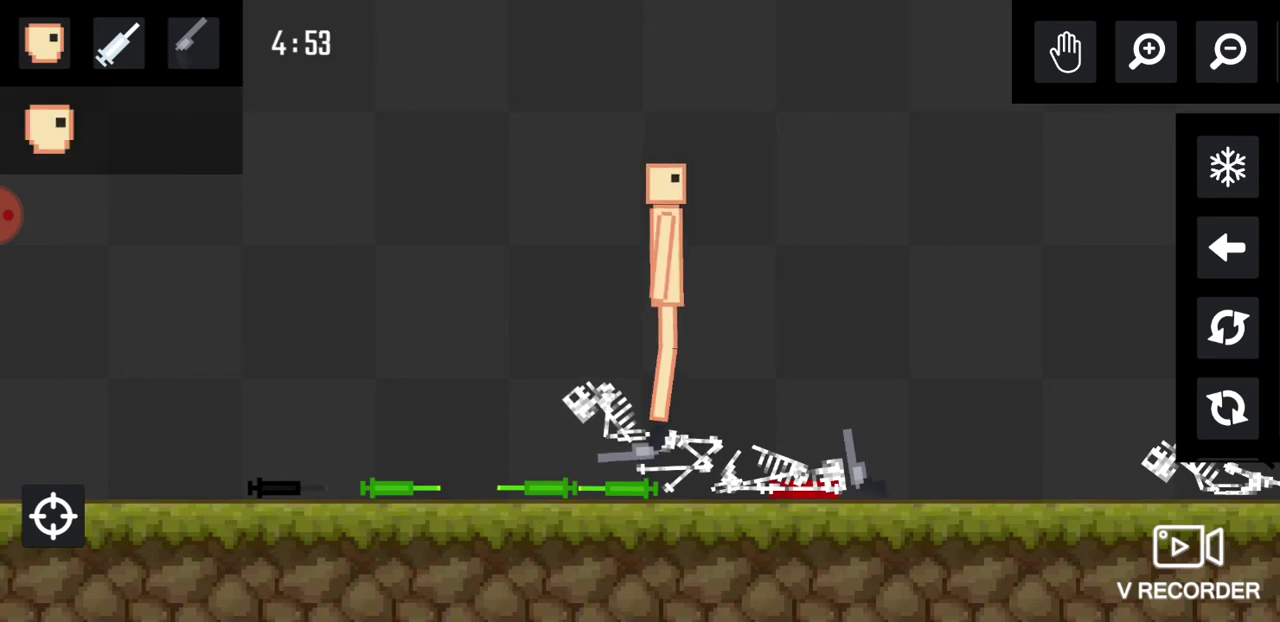
# Add two more humans, drive a knife into the right one, and dismiss the OctaFX ad.
pyautogui.click(634, 300)
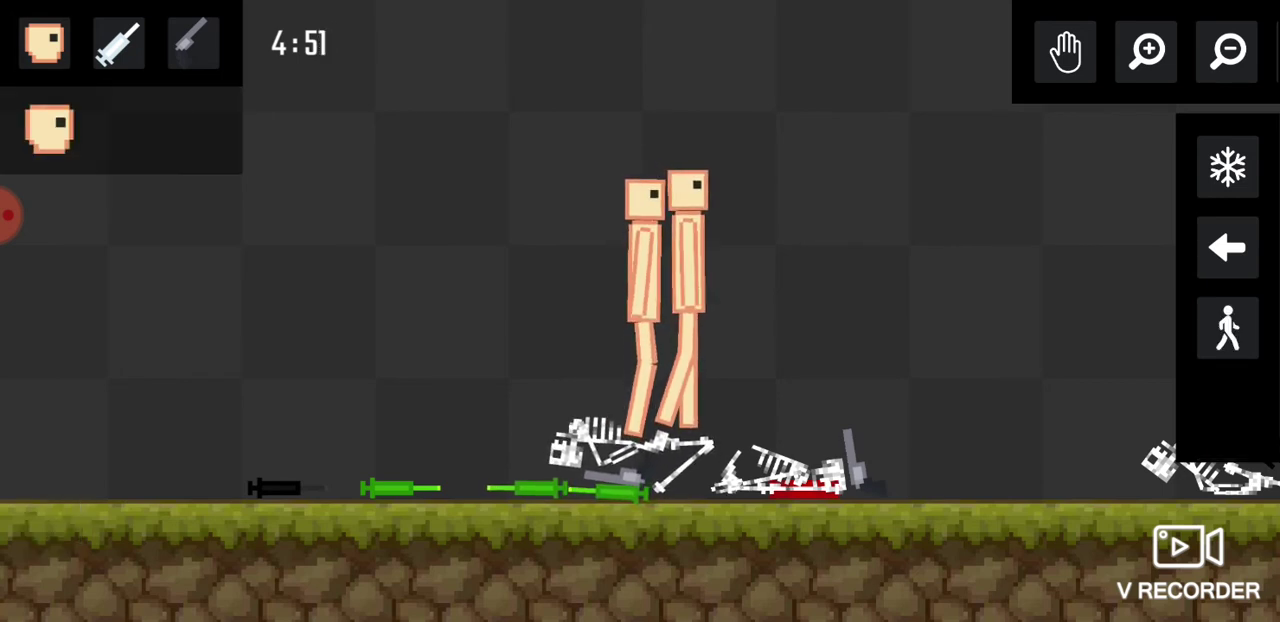
pyautogui.click(660, 300)
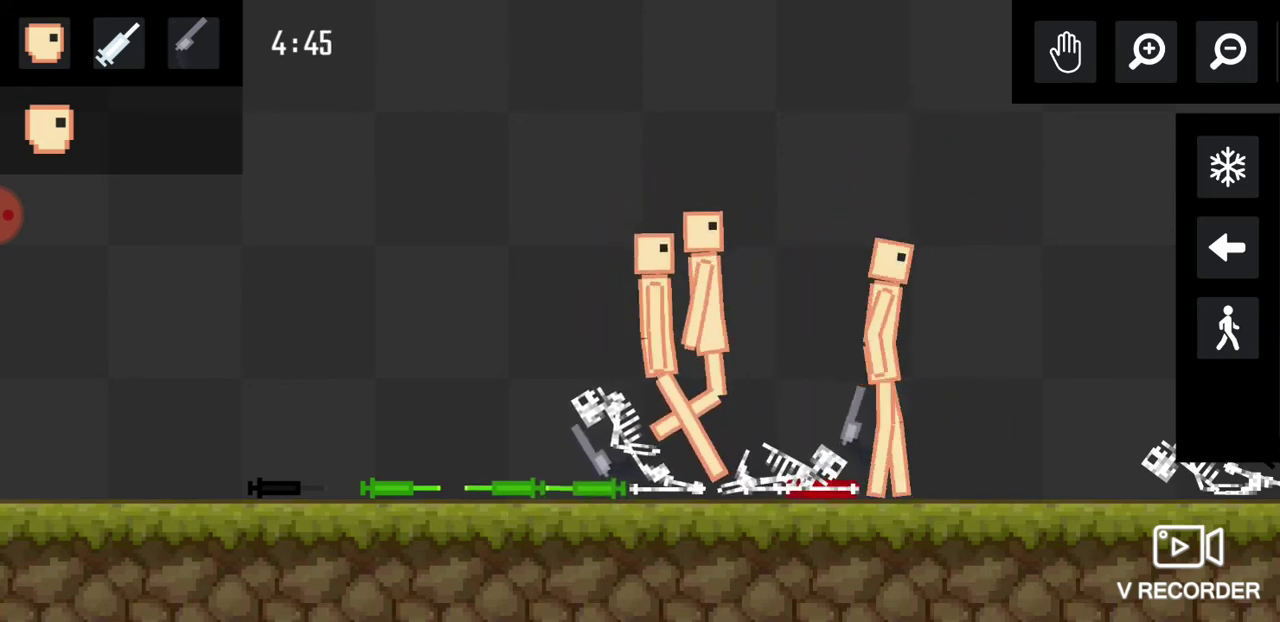
pyautogui.moveTo(870, 460)
pyautogui.mouseDown()
pyautogui.moveTo(843, 214)
pyautogui.moveTo(766, 80)
pyautogui.moveTo(545, 265)
pyautogui.mouseUp()
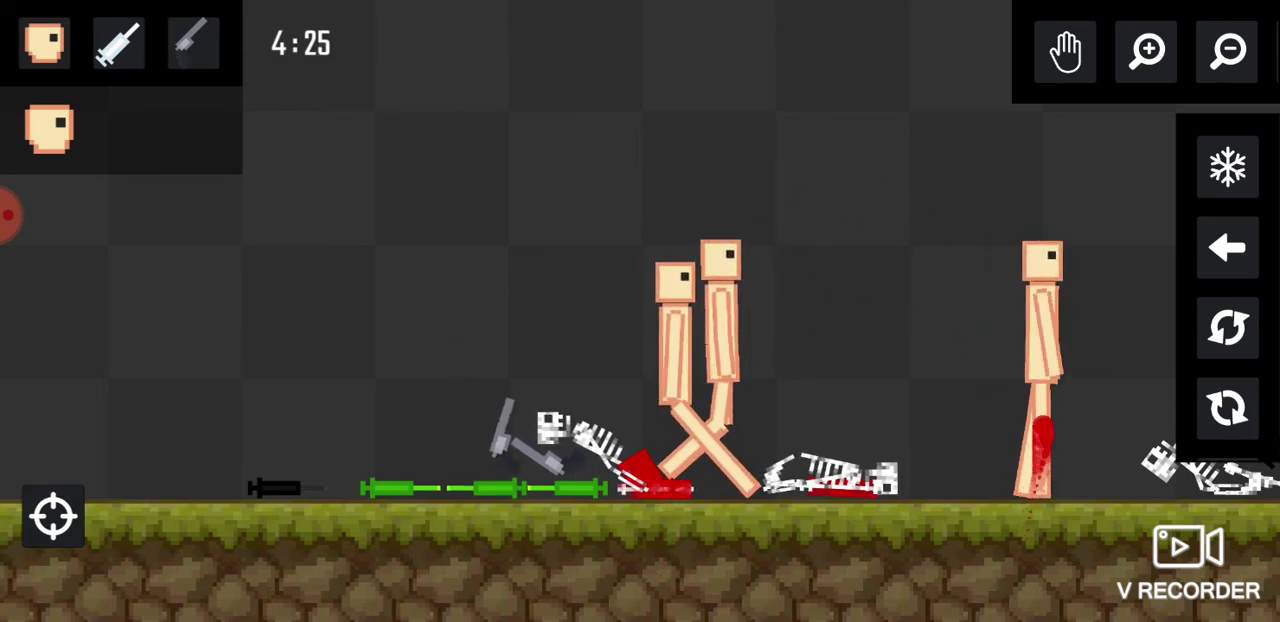
pyautogui.moveTo(475, 445)
pyautogui.mouseDown()
pyautogui.moveTo(490, 377)
pyautogui.moveTo(806, 106)
pyautogui.moveTo(1070, 230)
pyautogui.moveTo(800, 285)
pyautogui.moveTo(943, 271)
pyautogui.mouseUp()
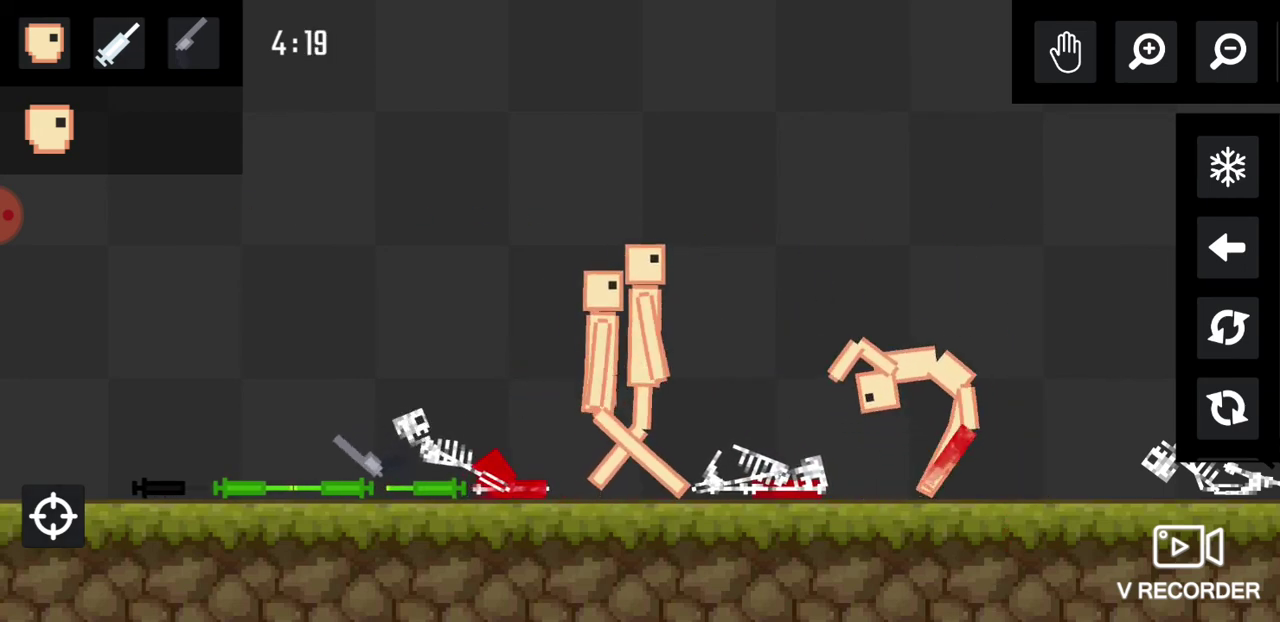
pyautogui.click(118, 43)
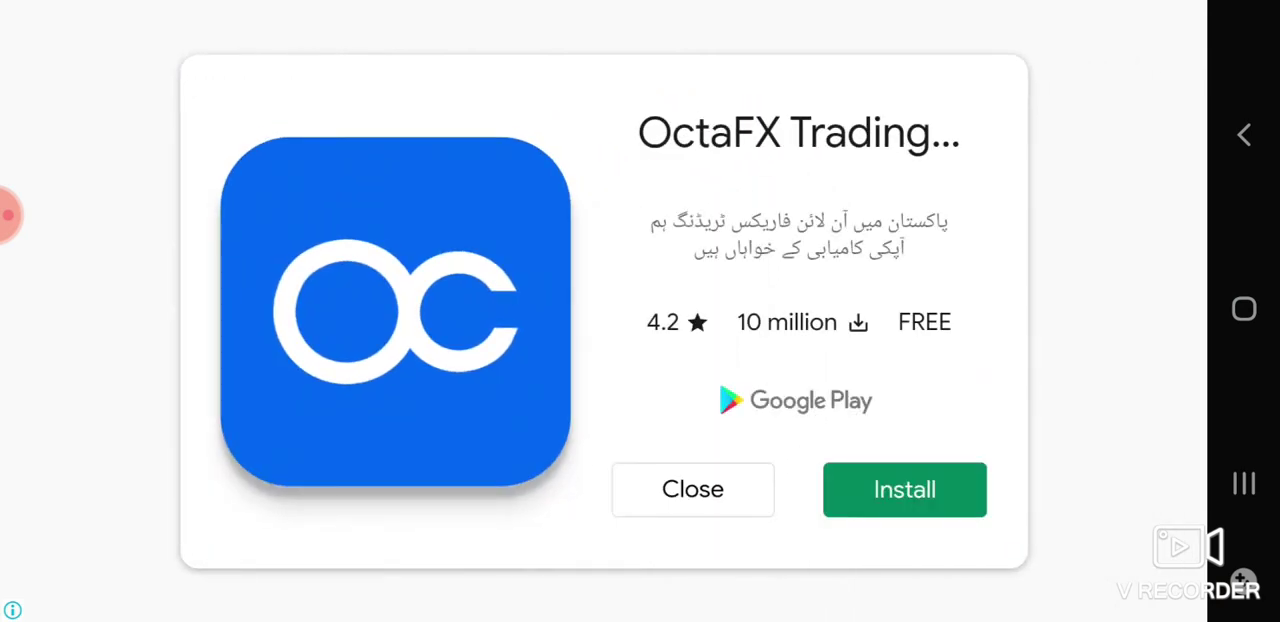
pyautogui.click(692, 489)
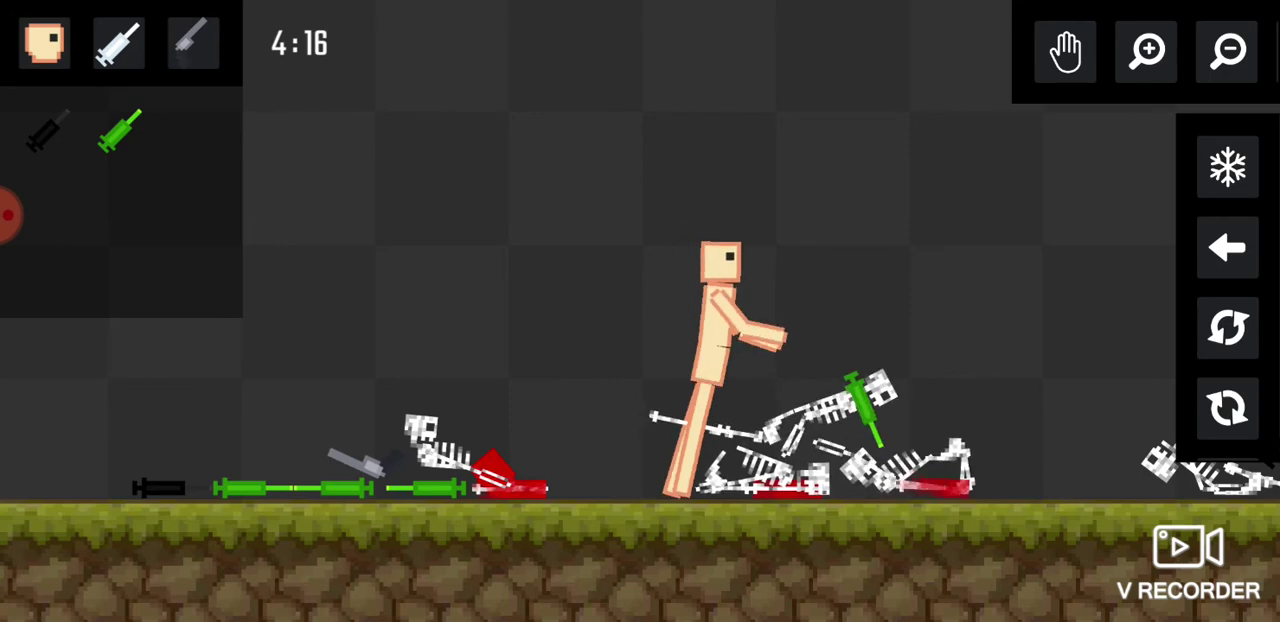
# Fling the standing skeleton up-right and spawn a new human mid-scene.
pyautogui.moveTo(740, 300); pyautogui.dragTo(920, 60)
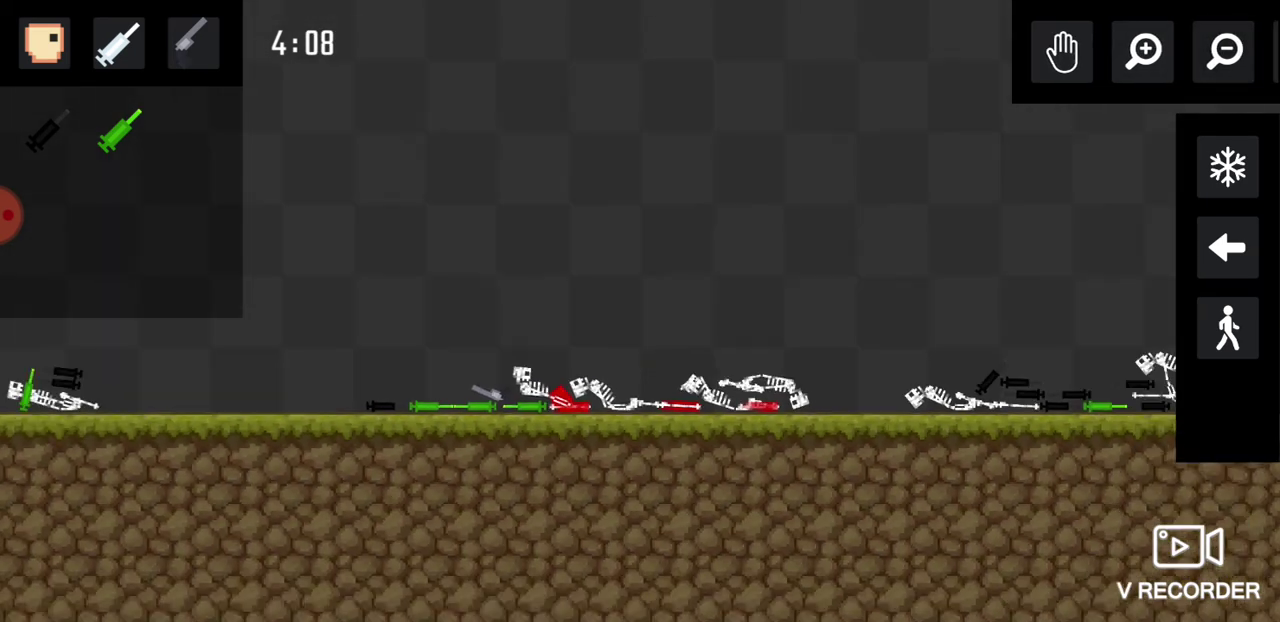
pyautogui.click(44, 42)
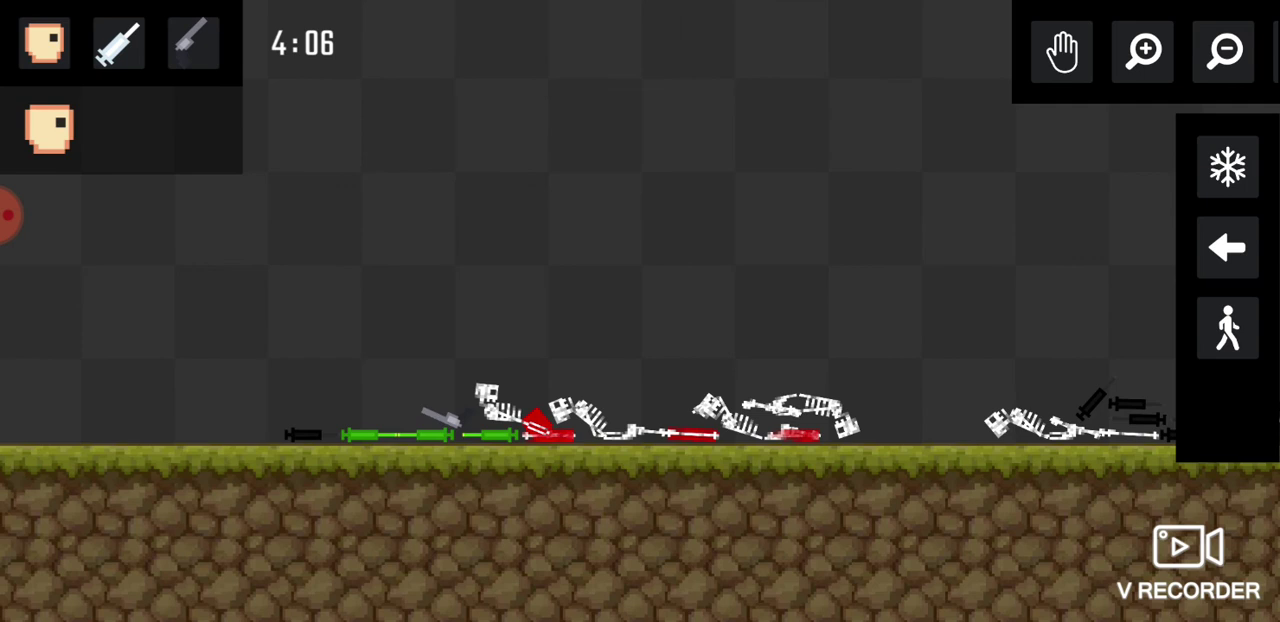
pyautogui.click(647, 330)
# Drop a knife on the new human and drag its bleeding body onto the pile.
pyautogui.click(193, 42)
pyautogui.click(622, 325)
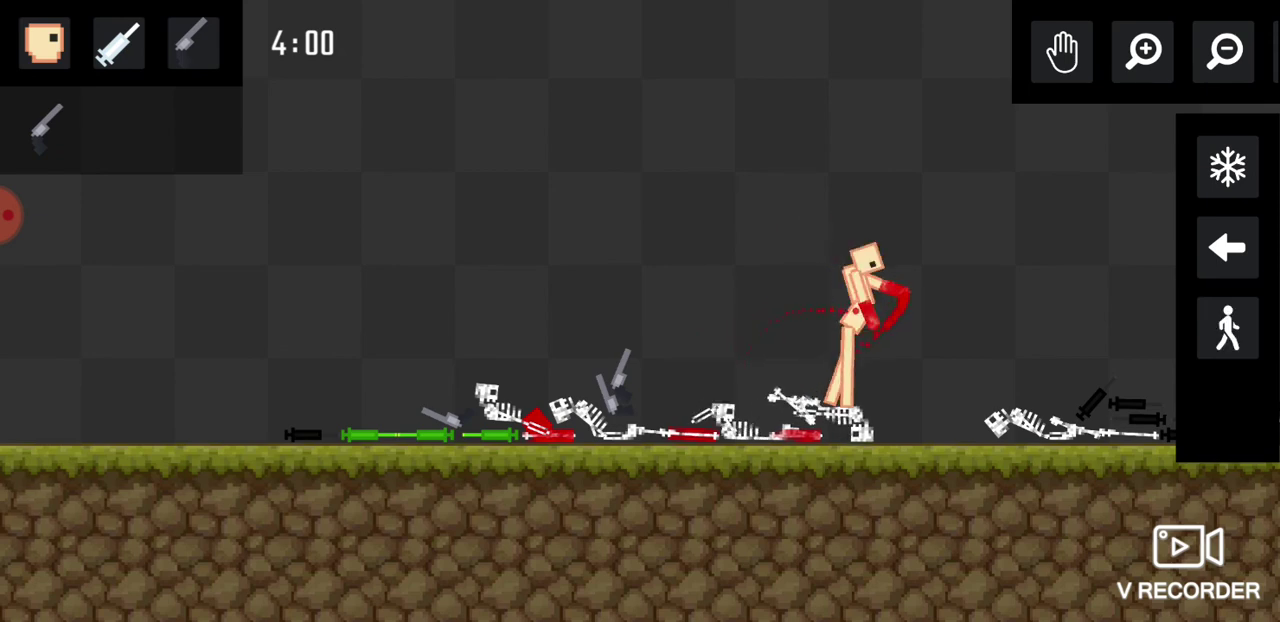
pyautogui.moveTo(943, 414); pyautogui.dragTo(628, 60)
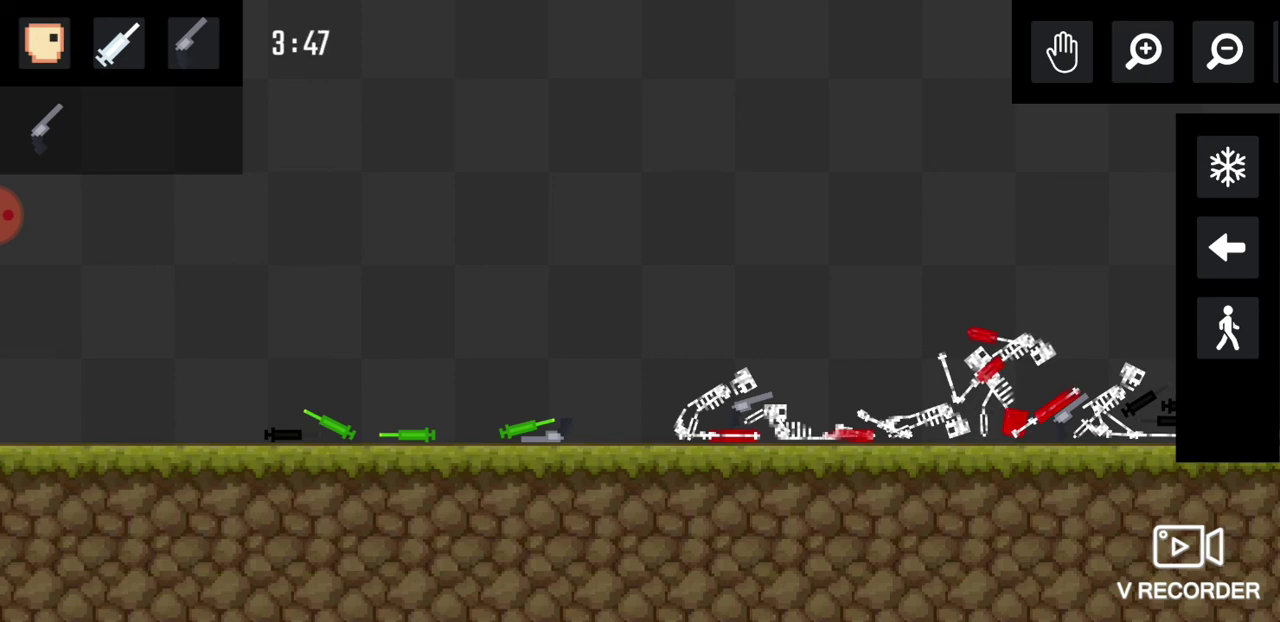
pyautogui.click(10, 215)
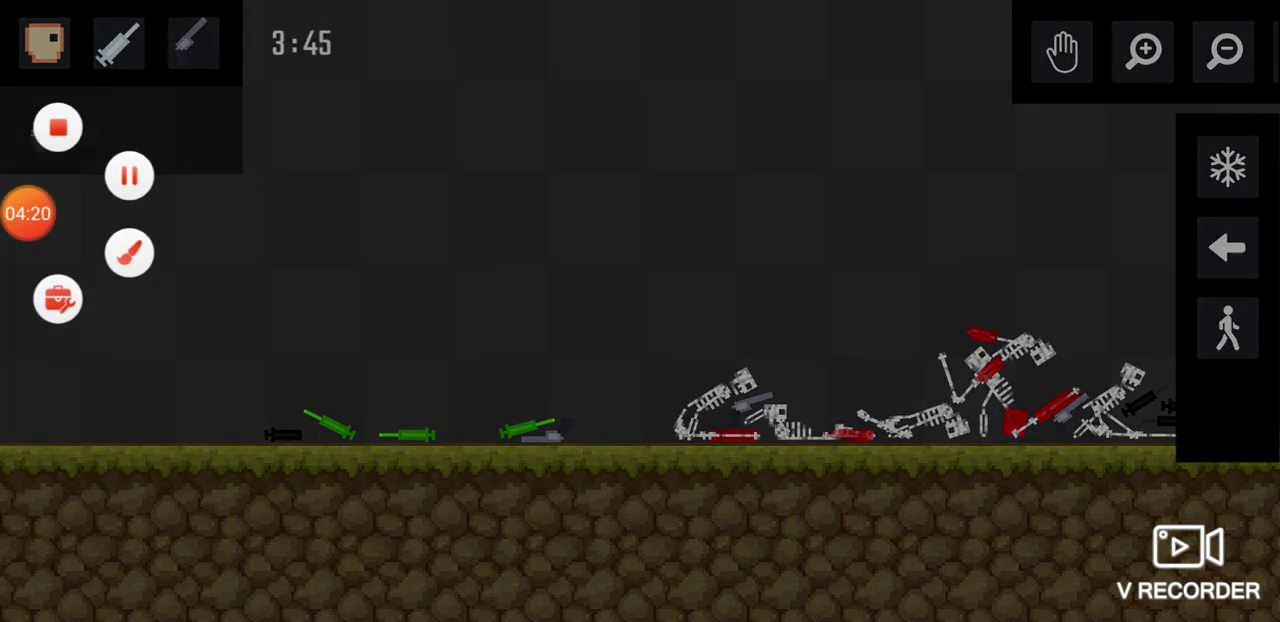